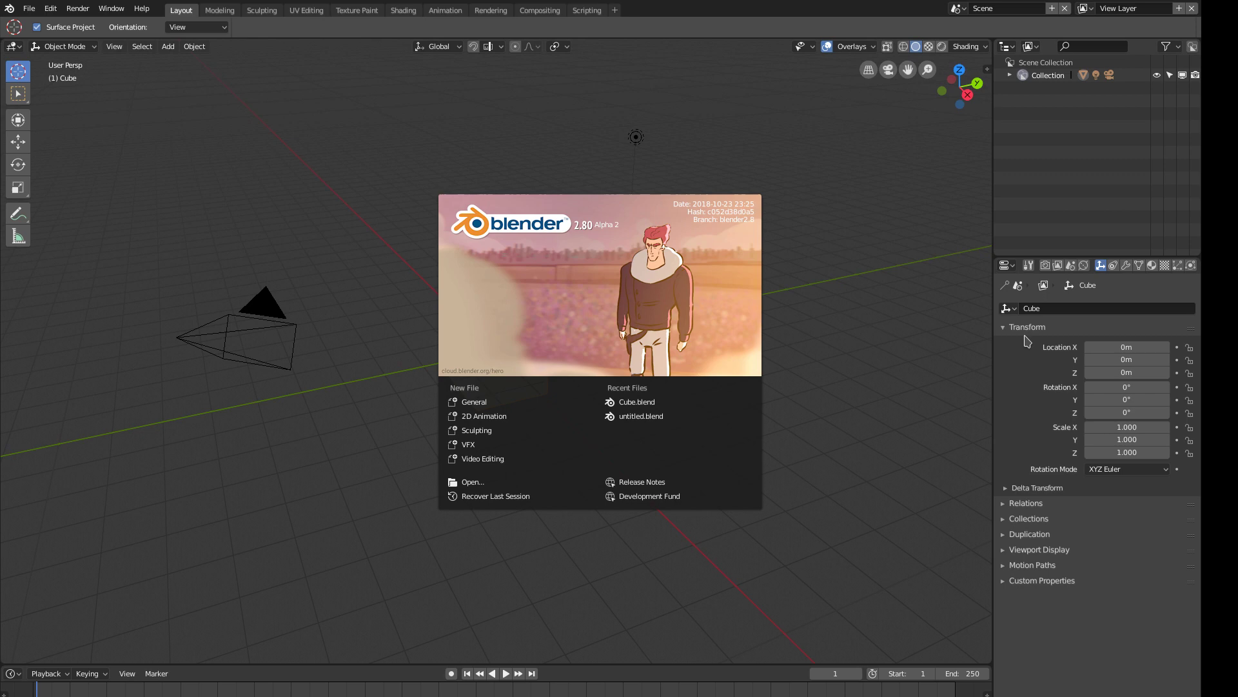
Review the Render properties: Eevee engine, 1920×1080 at 100%, frames 1–250 at 24 fps.
{"action": "left_click", "coordinate": [1045, 270]}
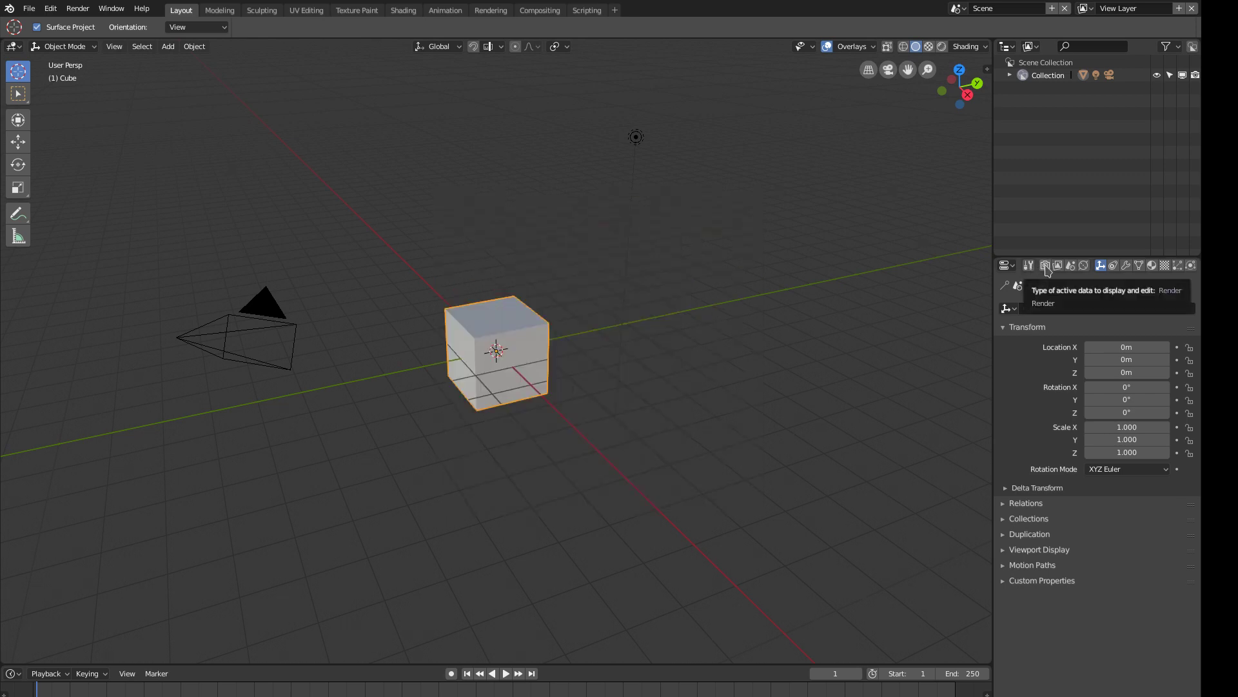
{"action": "left_click", "coordinate": [1029, 268]}
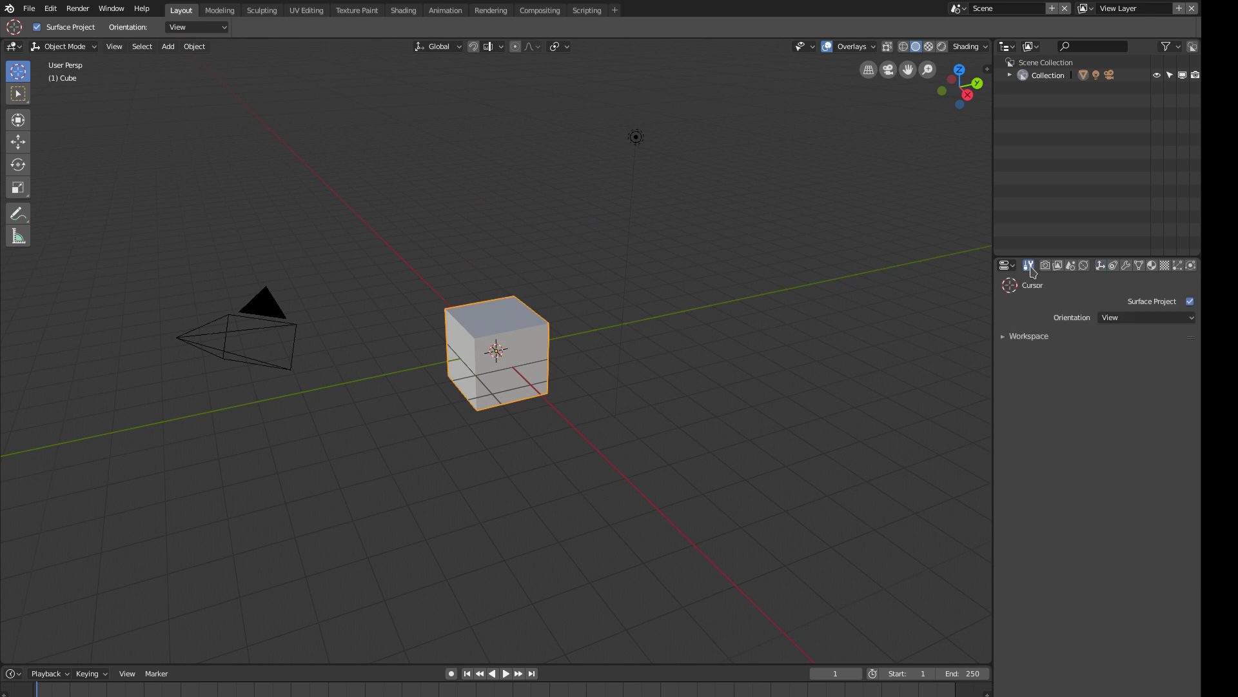
{"action": "left_click", "coordinate": [1045, 266]}
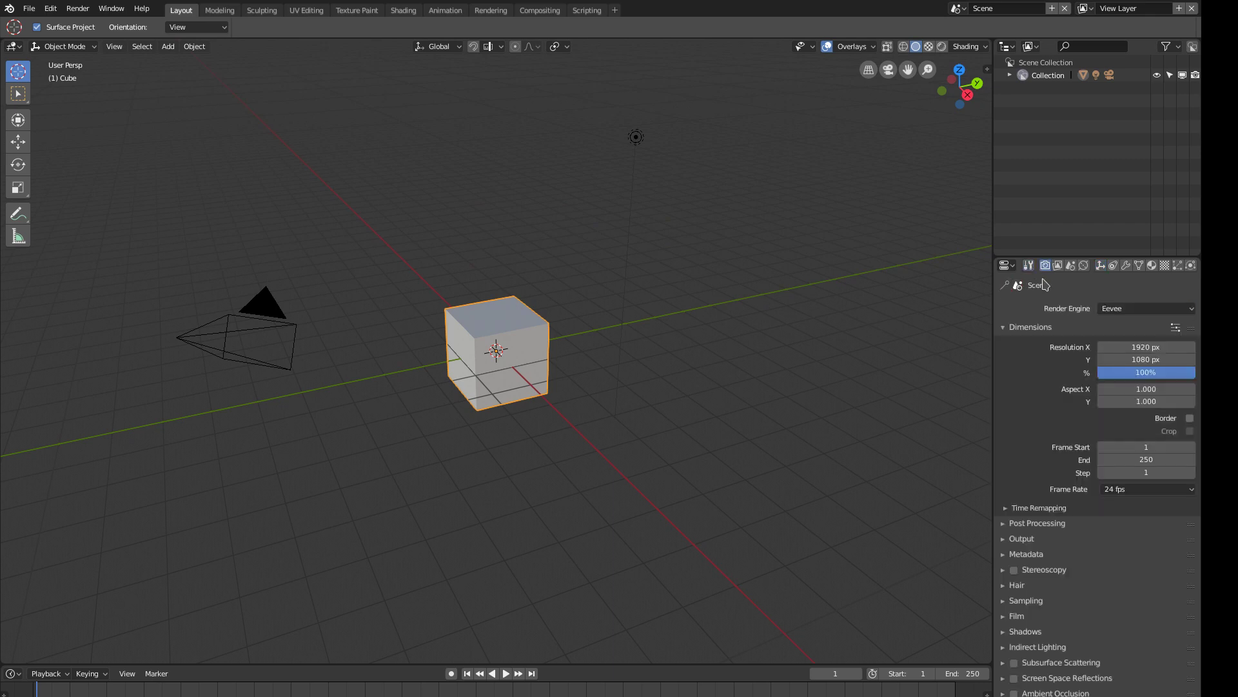
{"action": "scroll", "coordinate": [1089, 502], "scroll_direction": "down", "scroll_amount": 3}
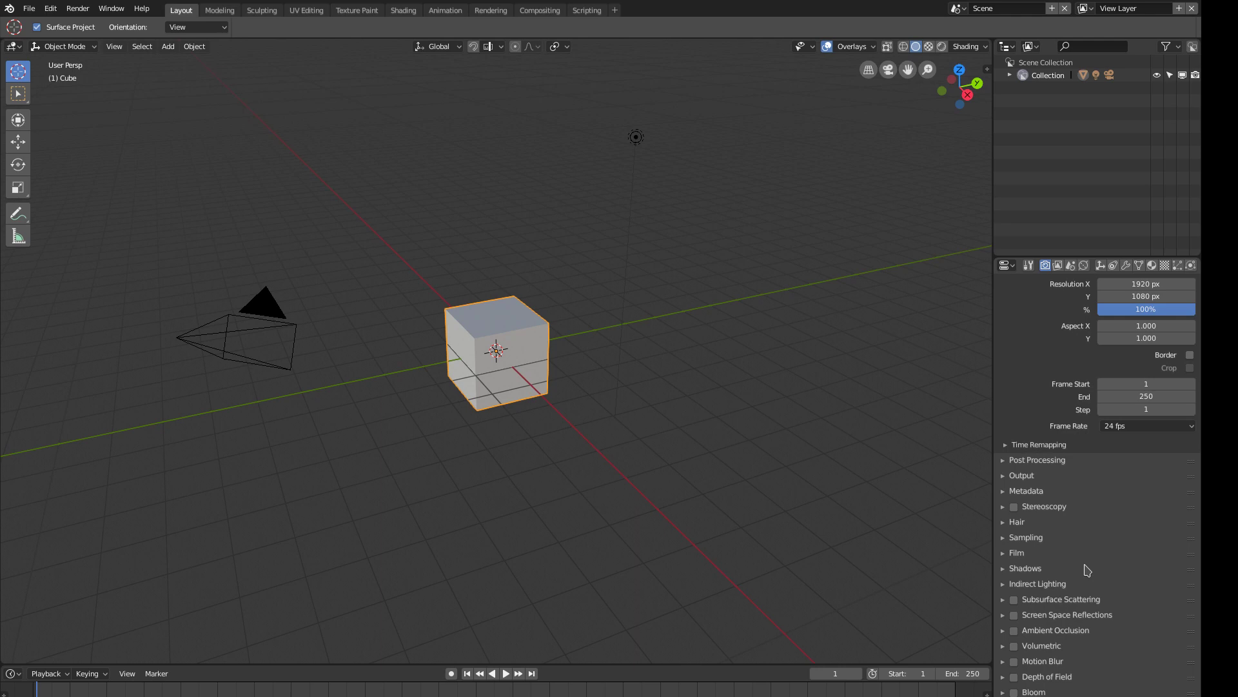
{"action": "scroll", "coordinate": [1087, 568], "scroll_direction": "up", "scroll_amount": 3}
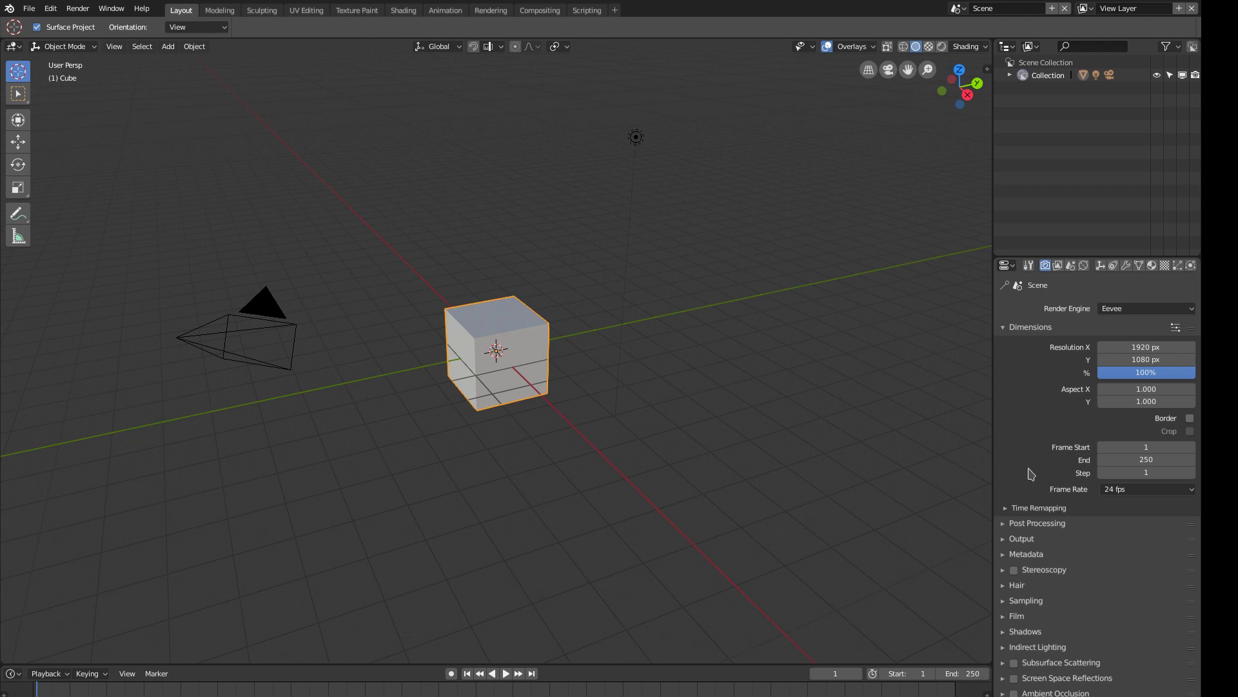
{"action": "scroll", "coordinate": [1090, 629], "scroll_direction": "down", "scroll_amount": 3}
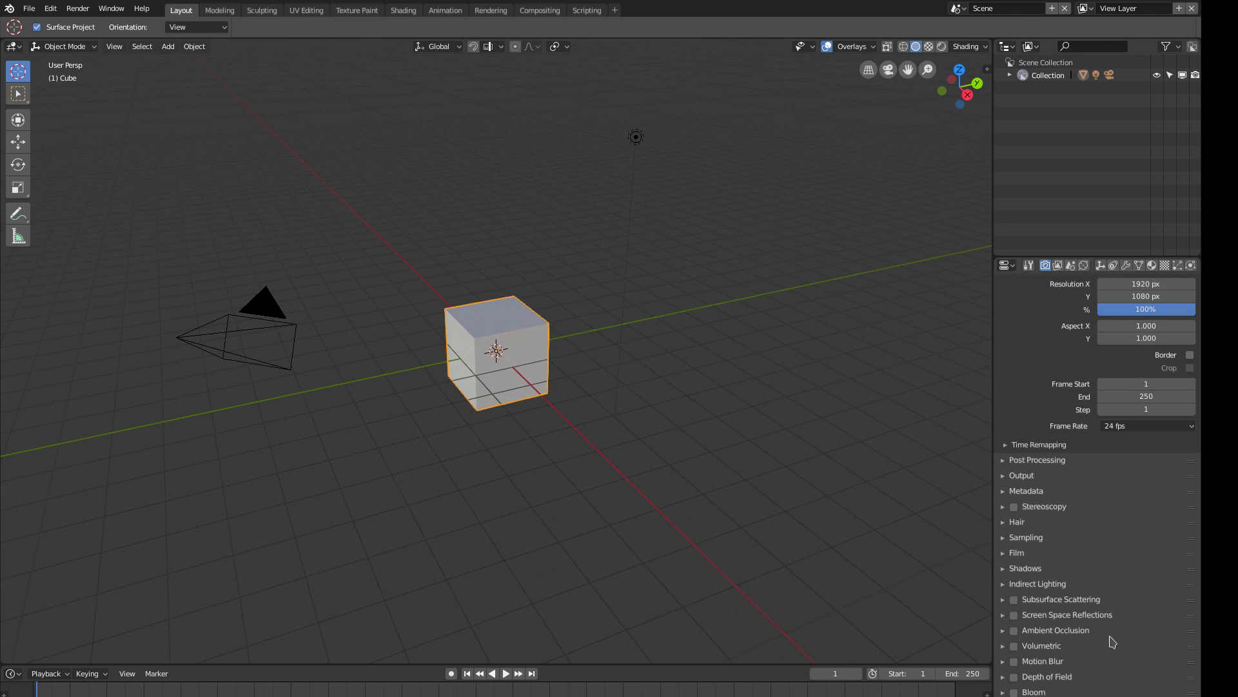
{"action": "scroll", "coordinate": [1026, 350], "scroll_direction": "up", "scroll_amount": 3}
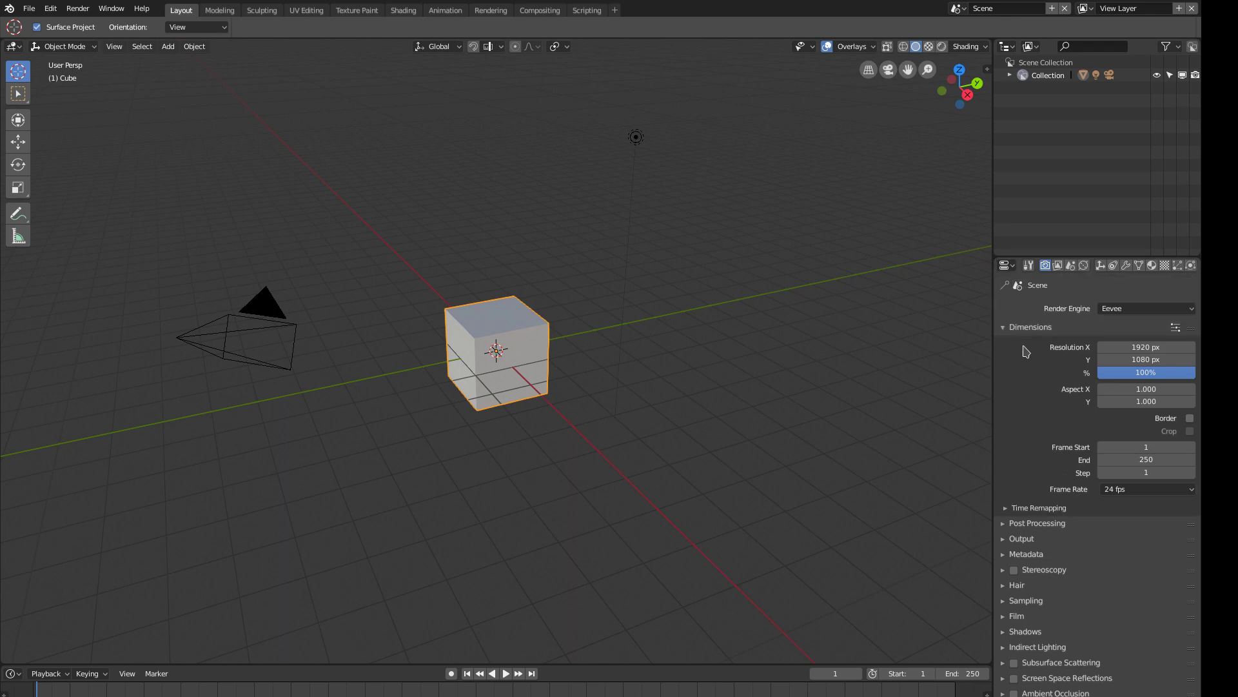
Switch the render engine from Eevee to Cycles and tick Denoising in the View Layer properties.
{"action": "left_click", "coordinate": [1126, 310]}
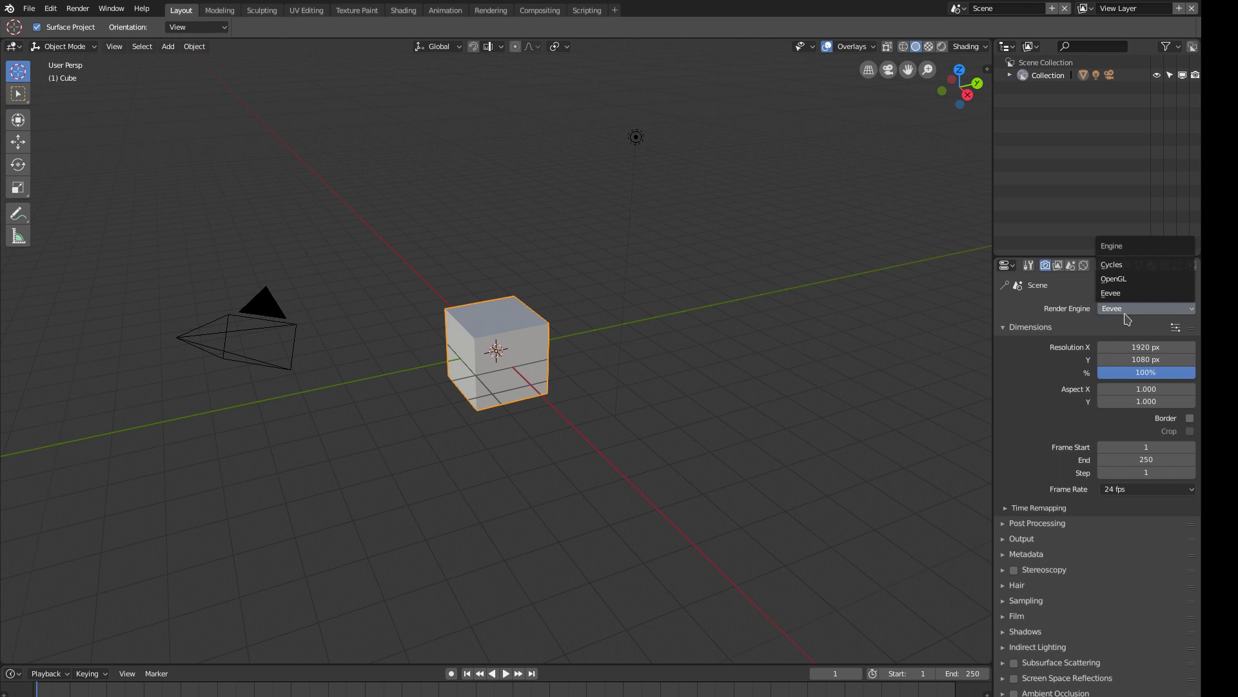
{"action": "left_click", "coordinate": [1123, 264]}
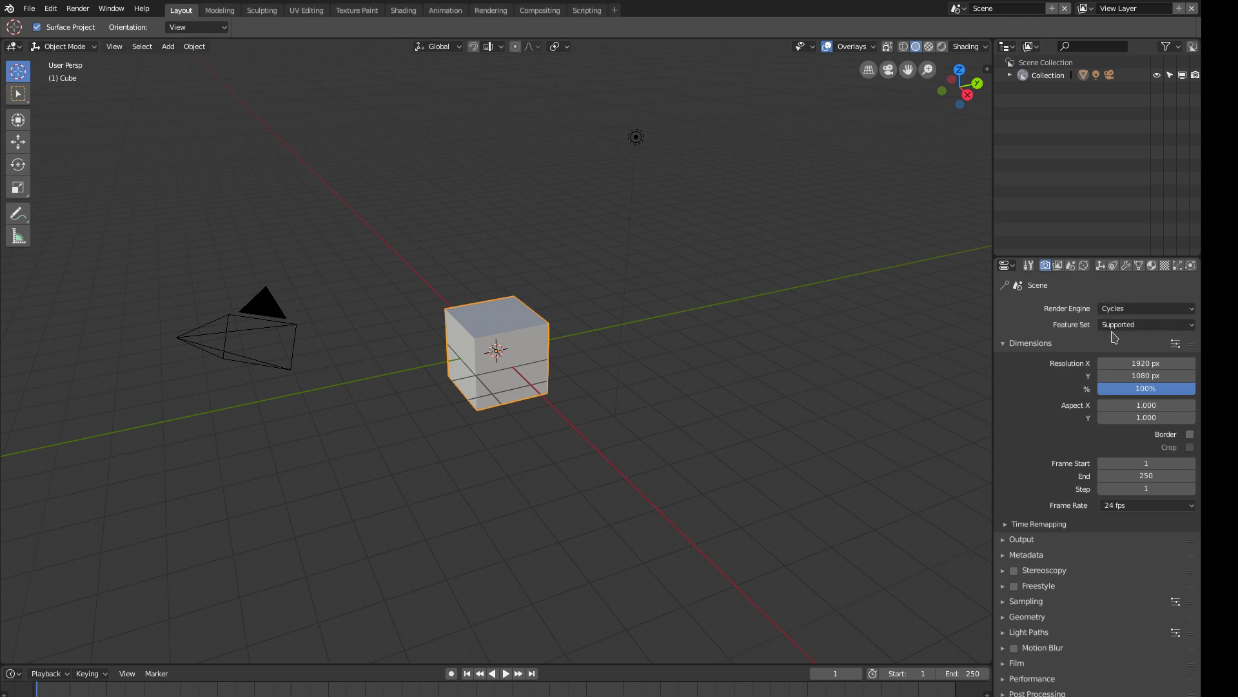
{"action": "left_click", "coordinate": [1059, 266]}
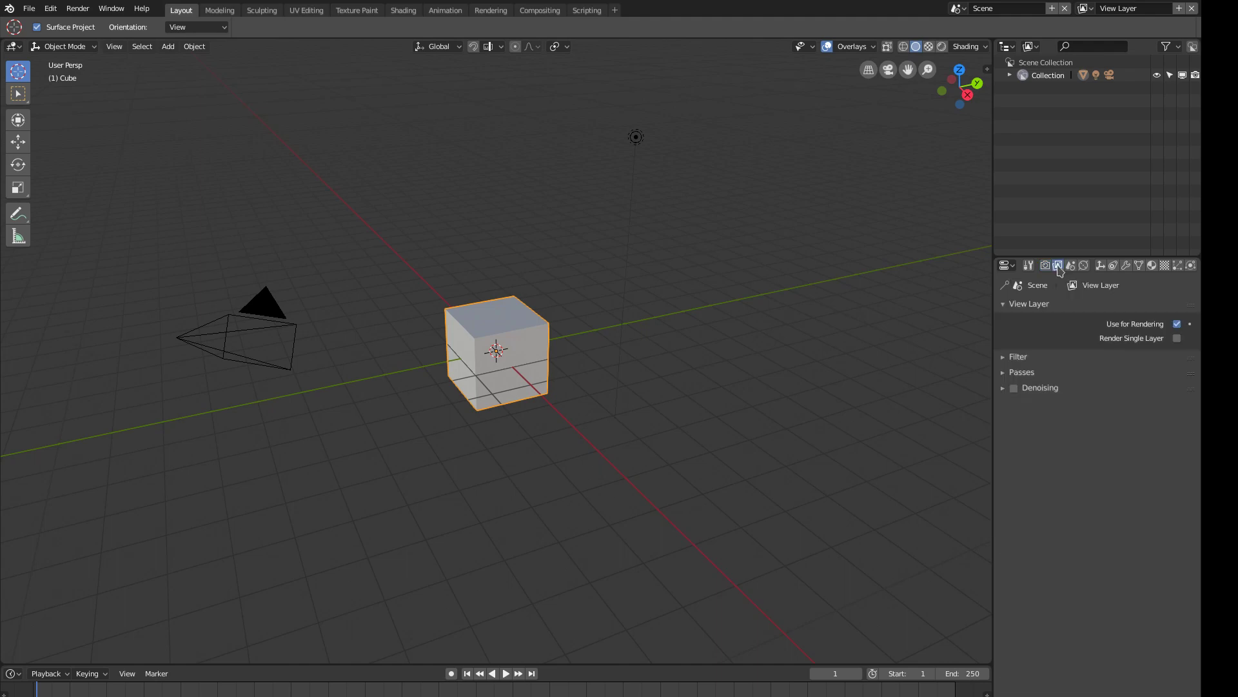
{"action": "left_click", "coordinate": [1014, 388]}
Save the Cycles-with-denoising scene as the default startup file, confirming the prompt.
{"action": "left_click", "coordinate": [29, 9]}
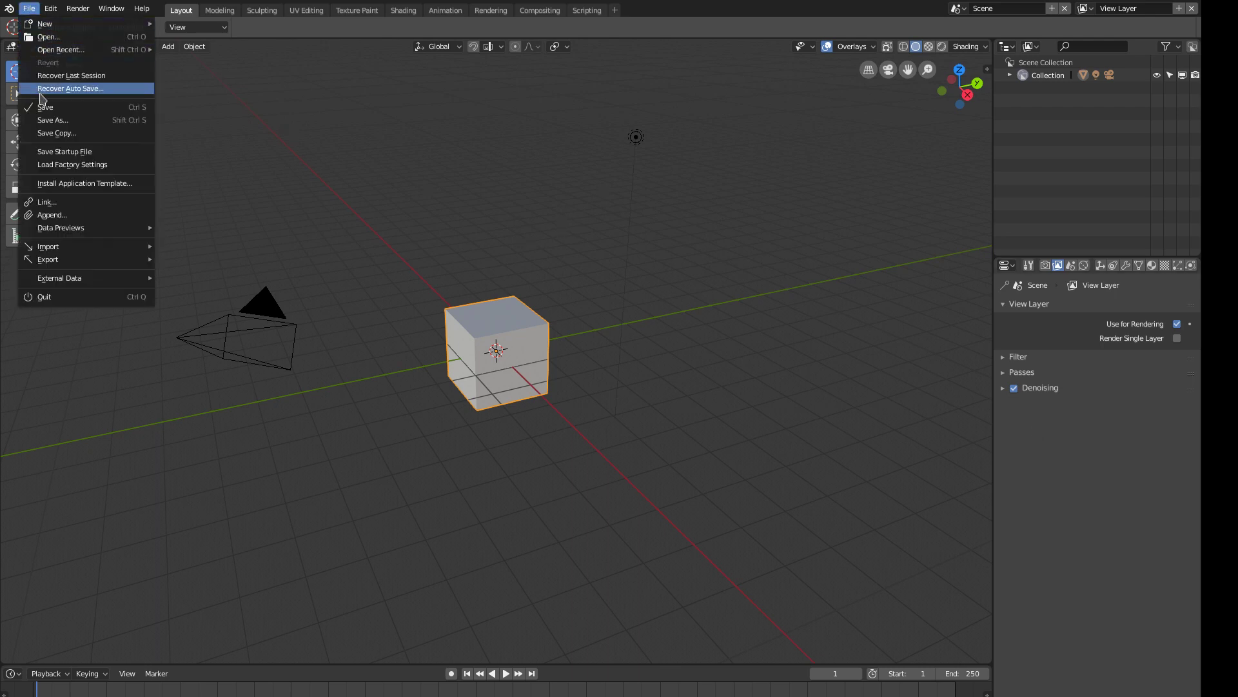
{"action": "left_click", "coordinate": [55, 157]}
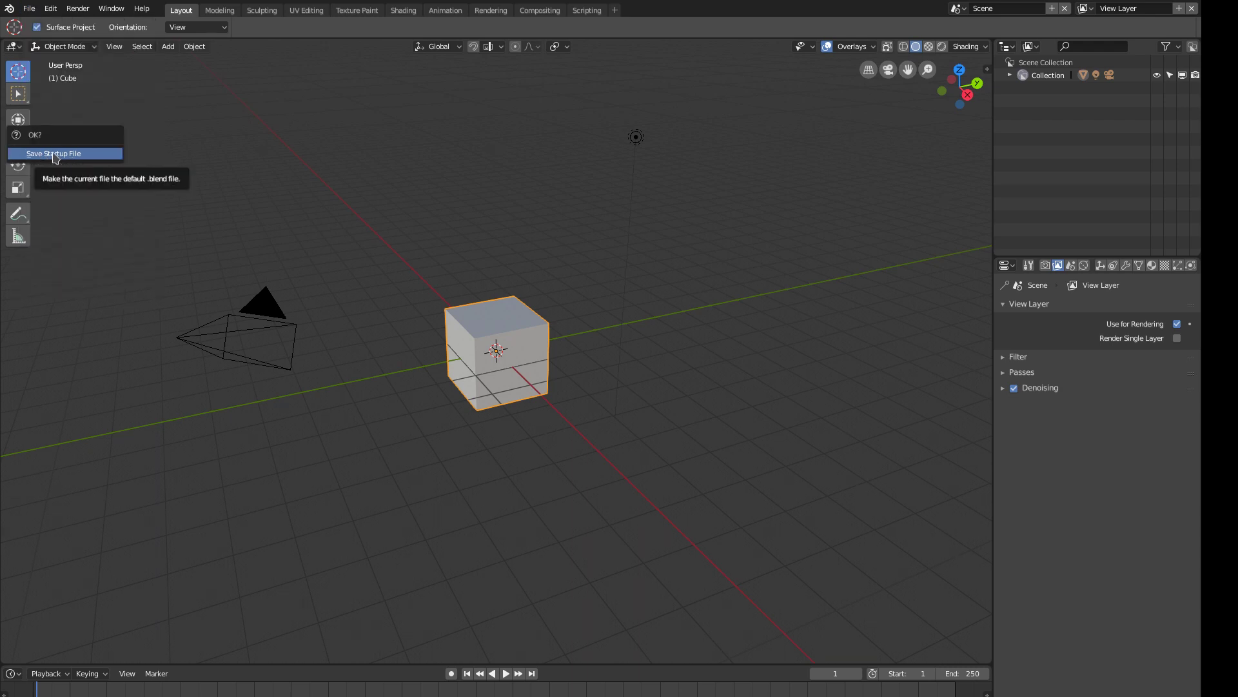
{"action": "left_click", "coordinate": [54, 157]}
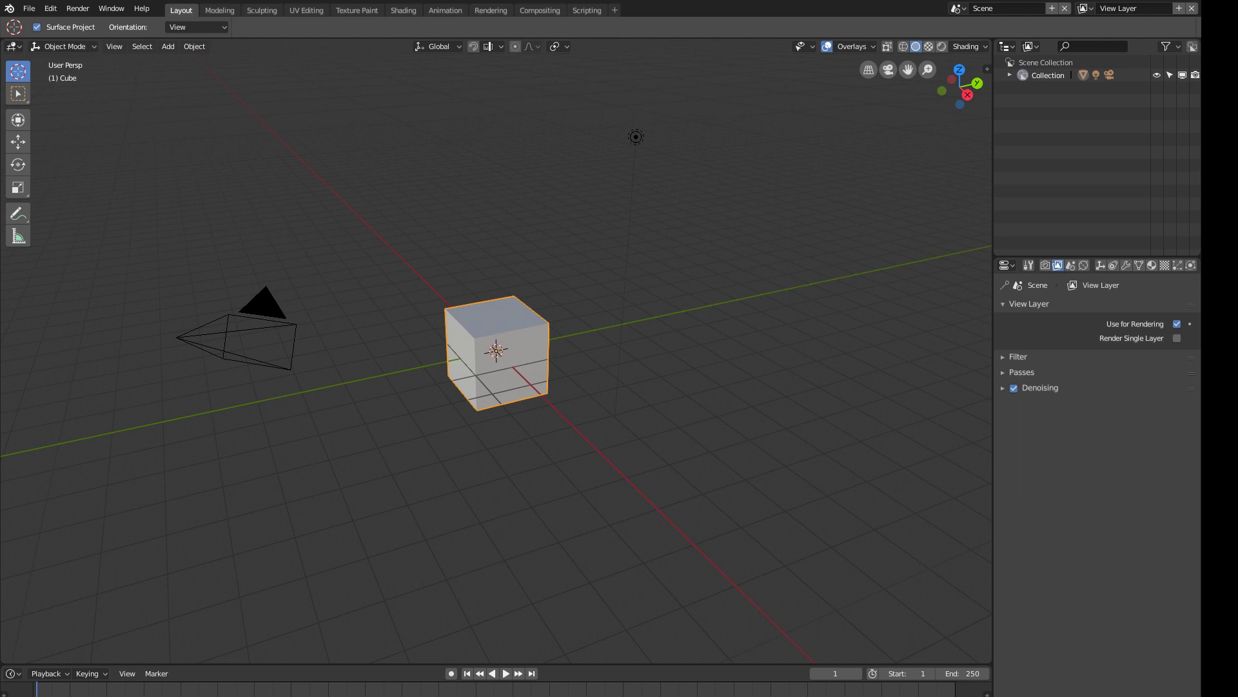
{"action": "left_click", "coordinate": [28, 9]}
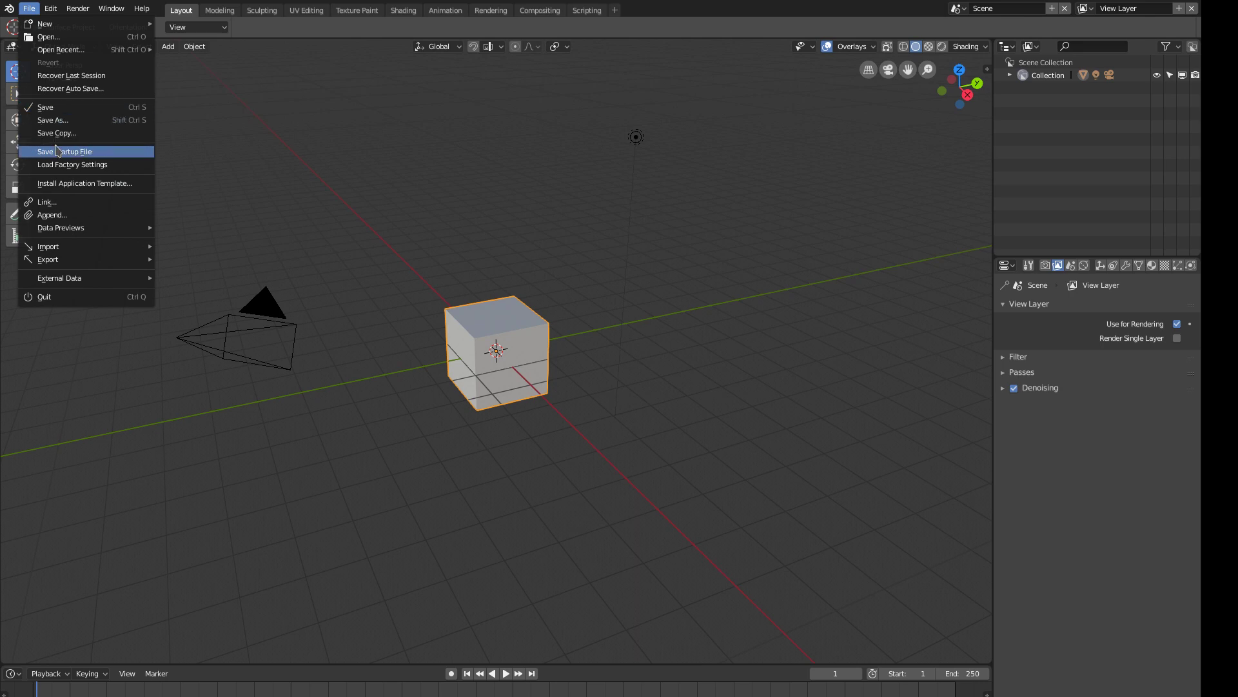
Save the scene as the Blender file Cube.blend.
{"action": "left_click", "coordinate": [52, 120]}
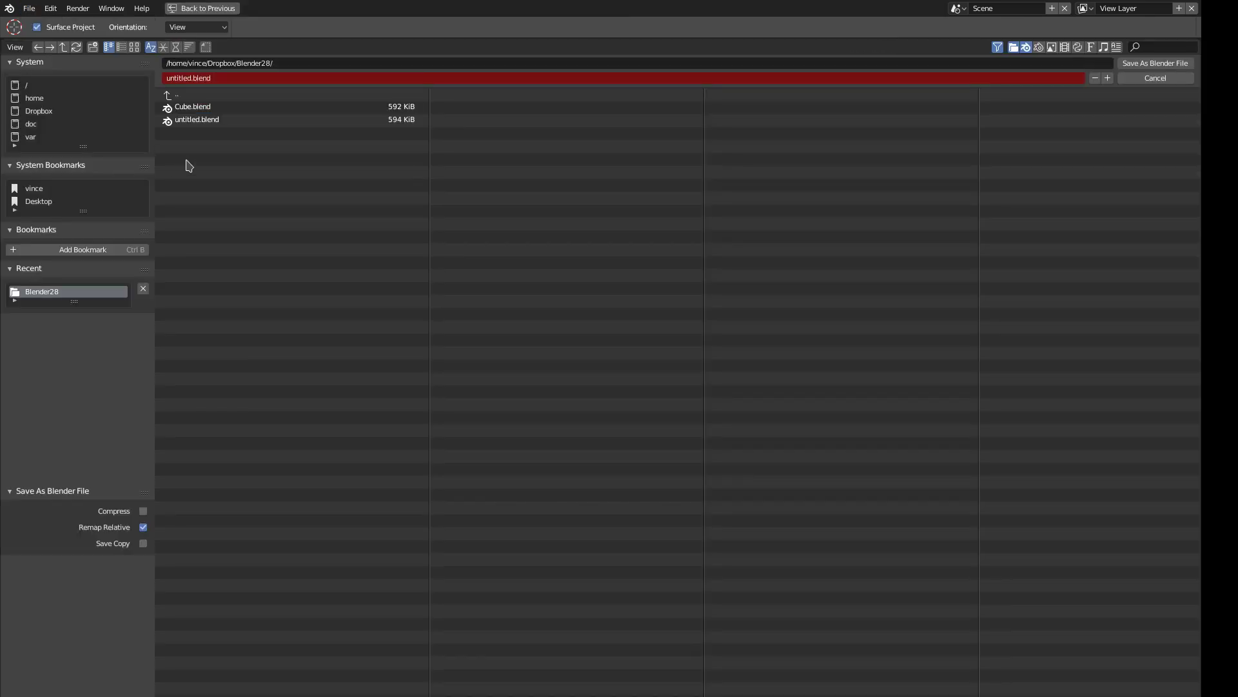
{"action": "left_click", "coordinate": [197, 108]}
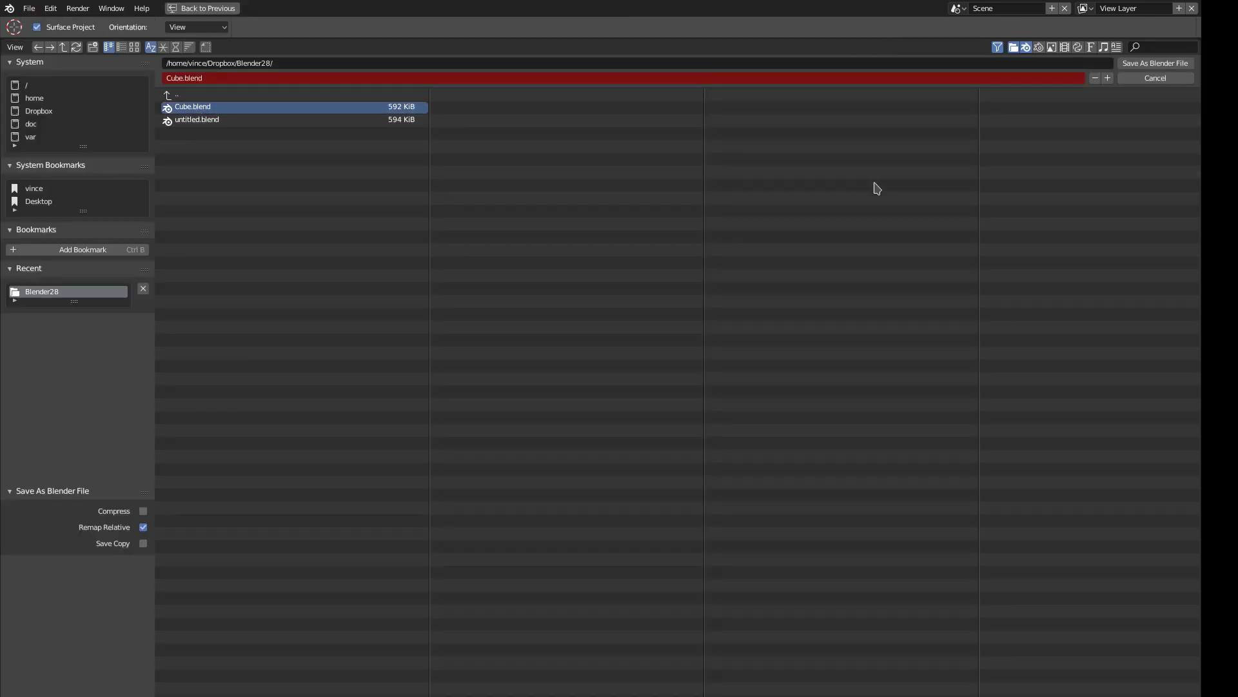
{"action": "left_click", "coordinate": [1140, 65]}
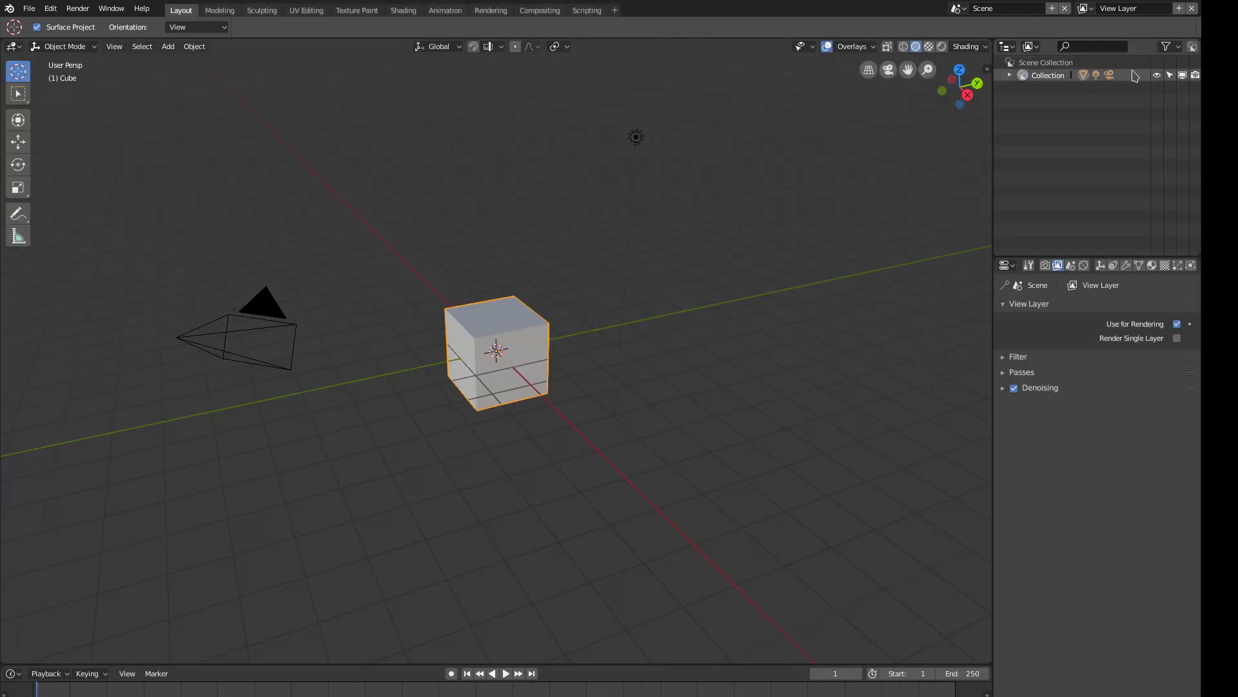
Export the cube as the Collada file Cube.dae.
{"action": "left_click", "coordinate": [35, 12]}
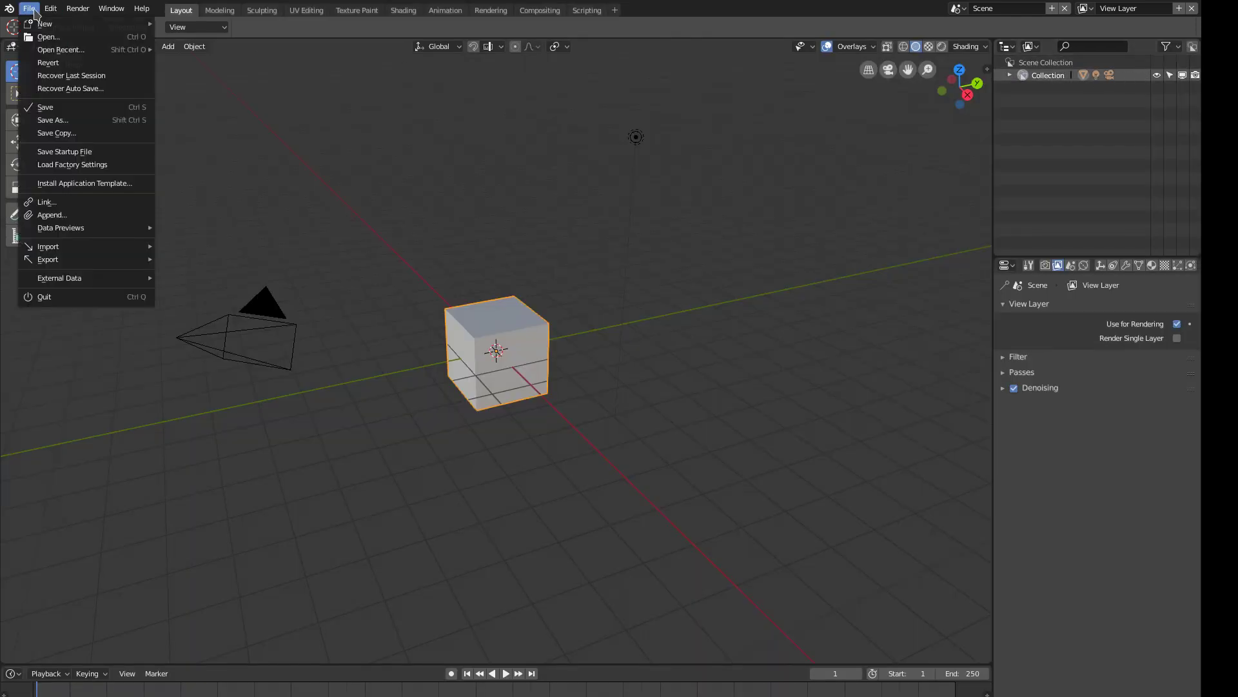
{"action": "mouse_move", "coordinate": [53, 261]}
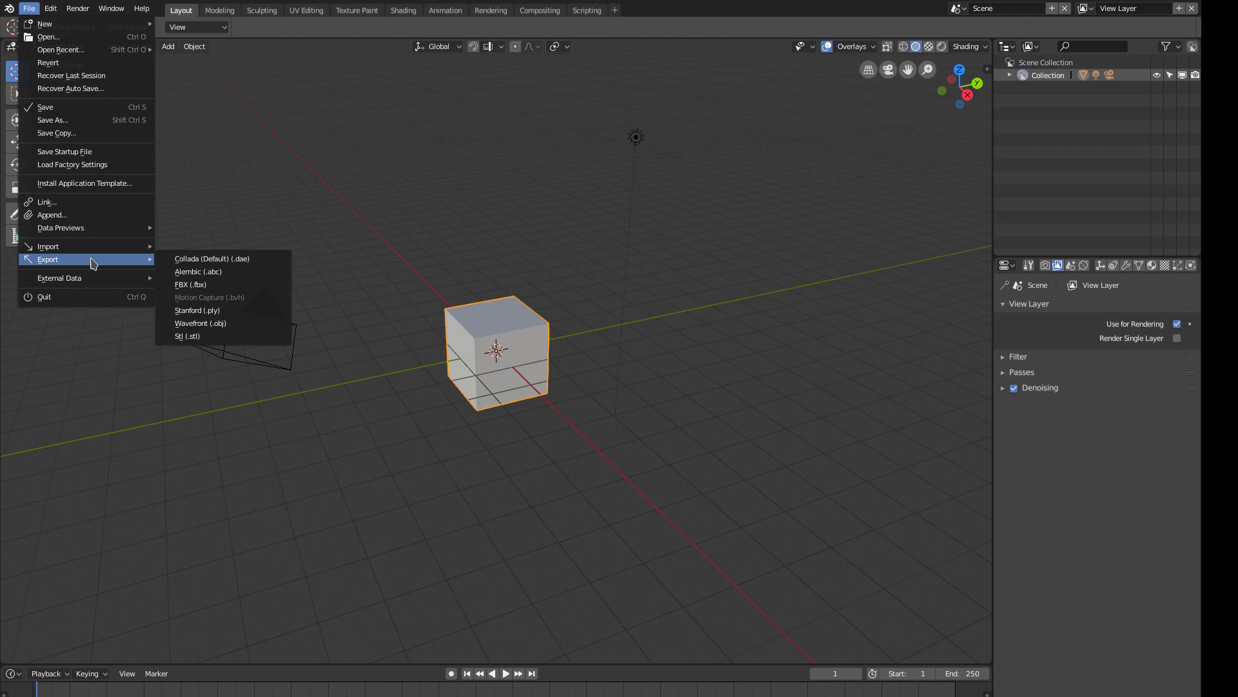
{"action": "left_click", "coordinate": [181, 264]}
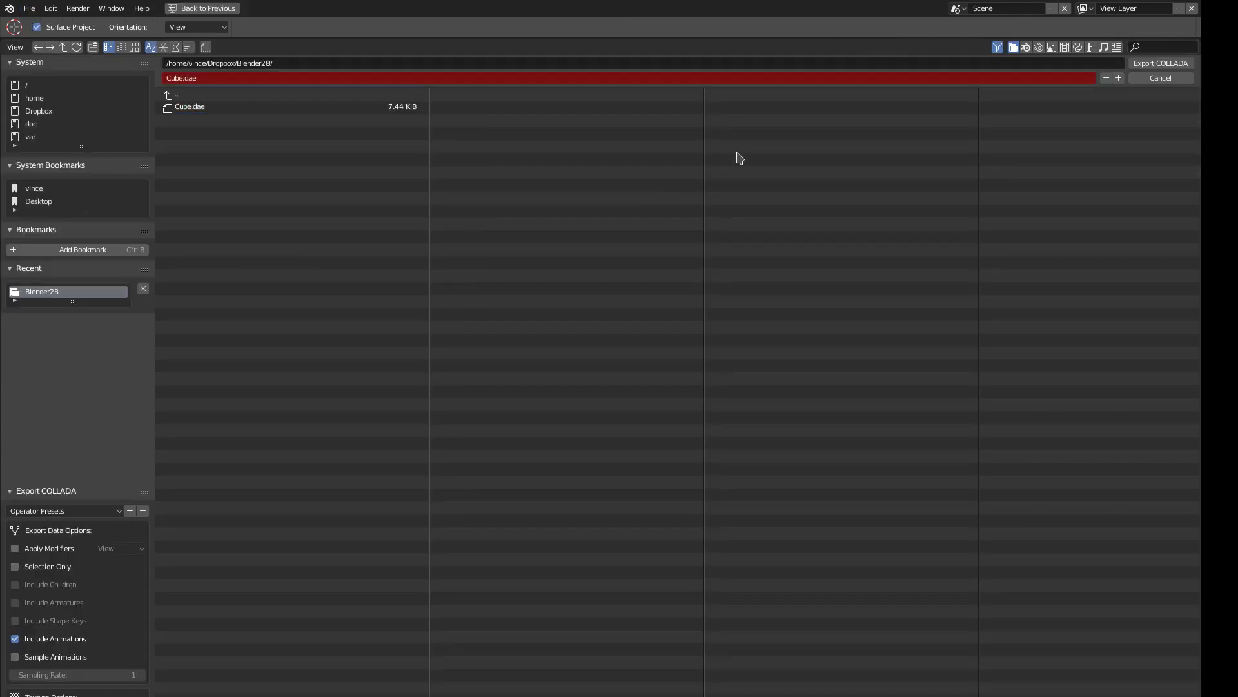
{"action": "left_click", "coordinate": [1162, 64]}
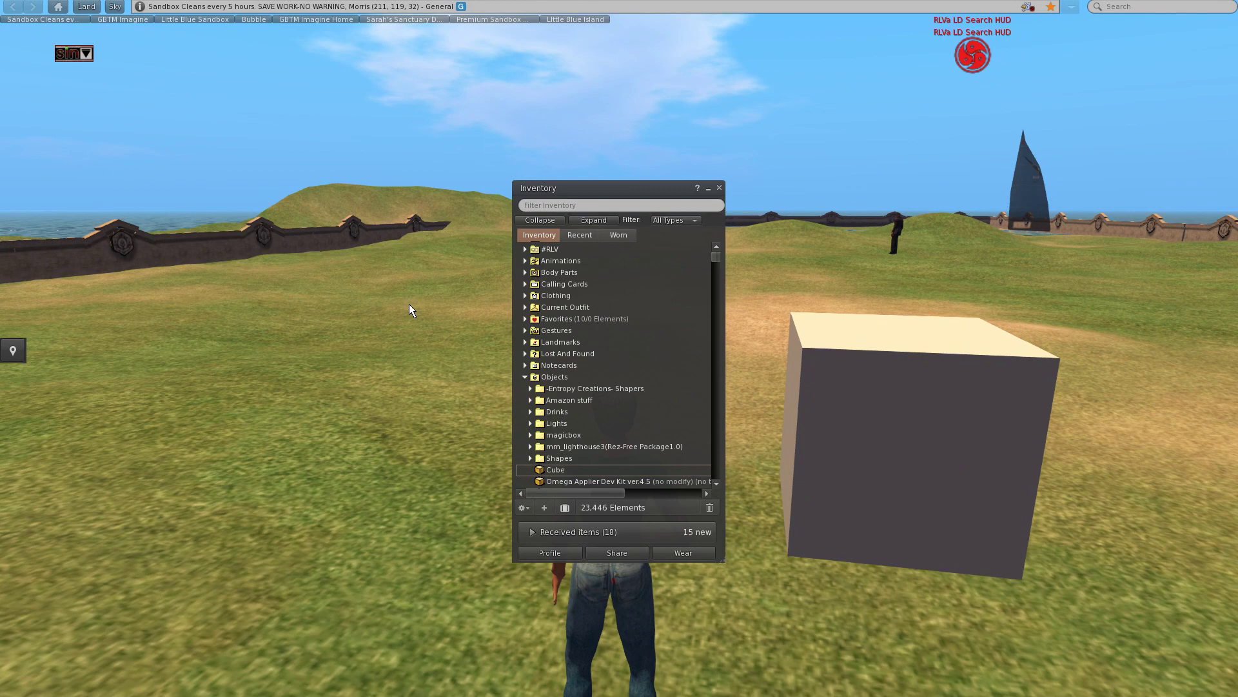
Delete the old cube from the world via its pie menu, then delete the Cube inventory item.
{"action": "right_click", "coordinate": [899, 426]}
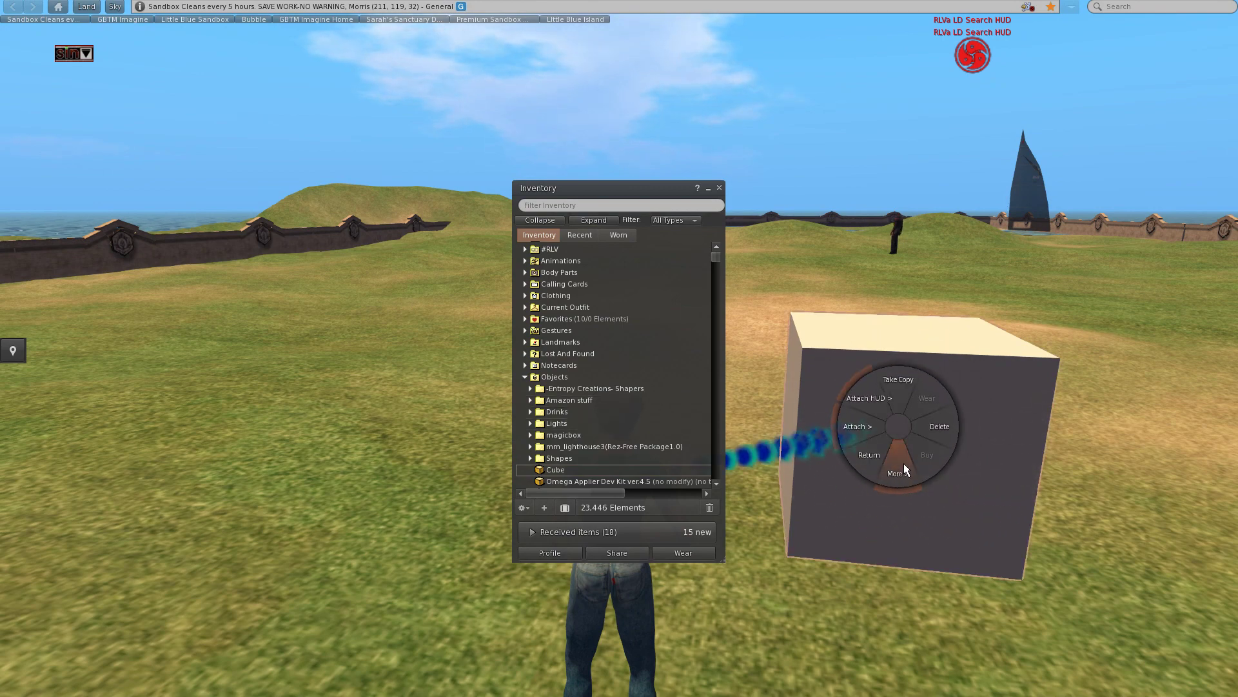
{"action": "left_click", "coordinate": [937, 439]}
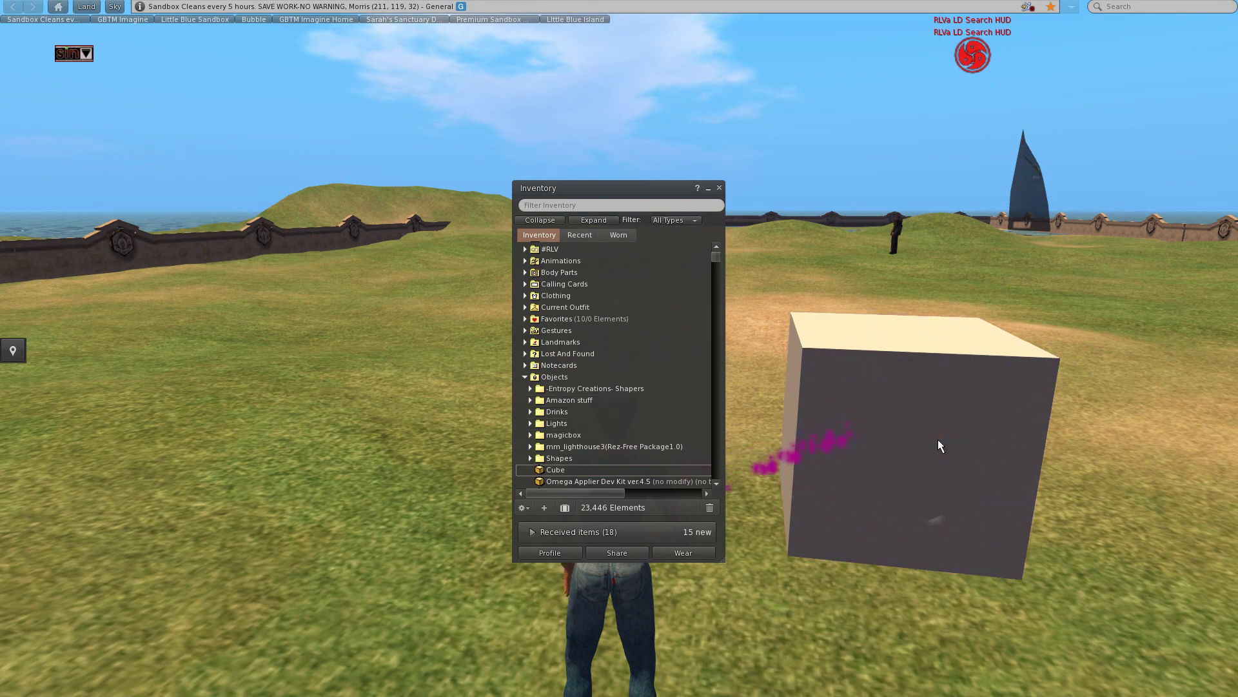
{"action": "left_click", "coordinate": [559, 475]}
{"action": "key", "text": "Delete"}
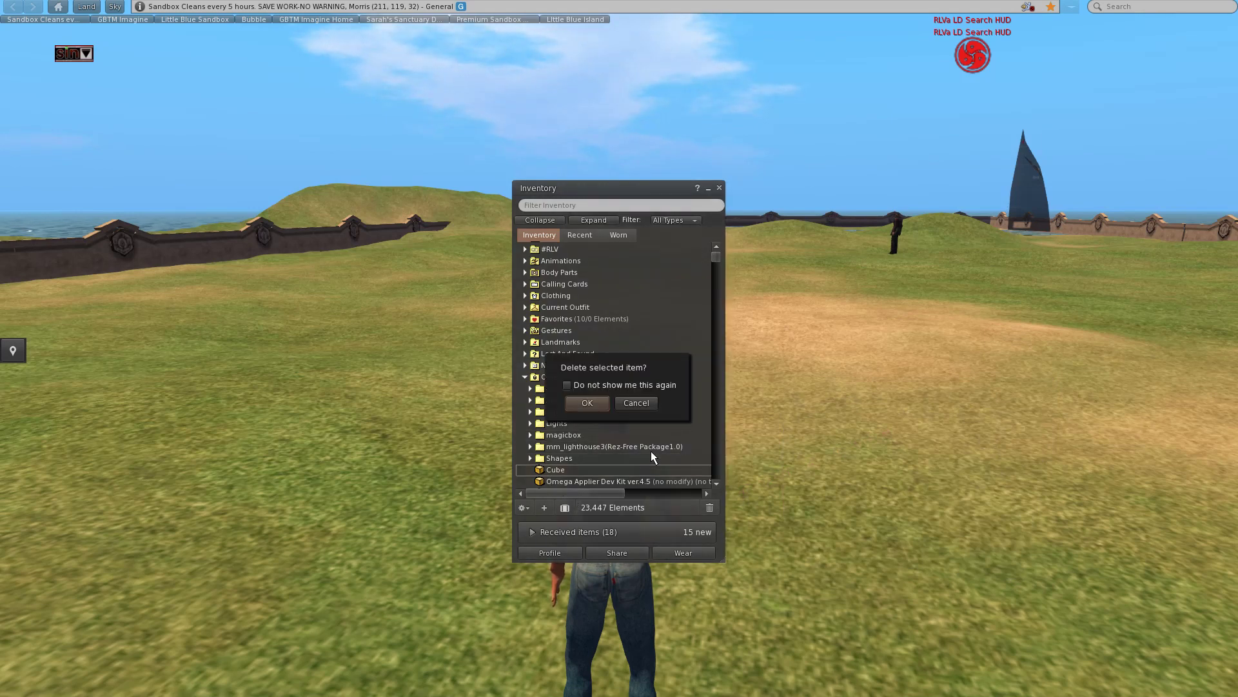
{"action": "key", "text": "Return"}
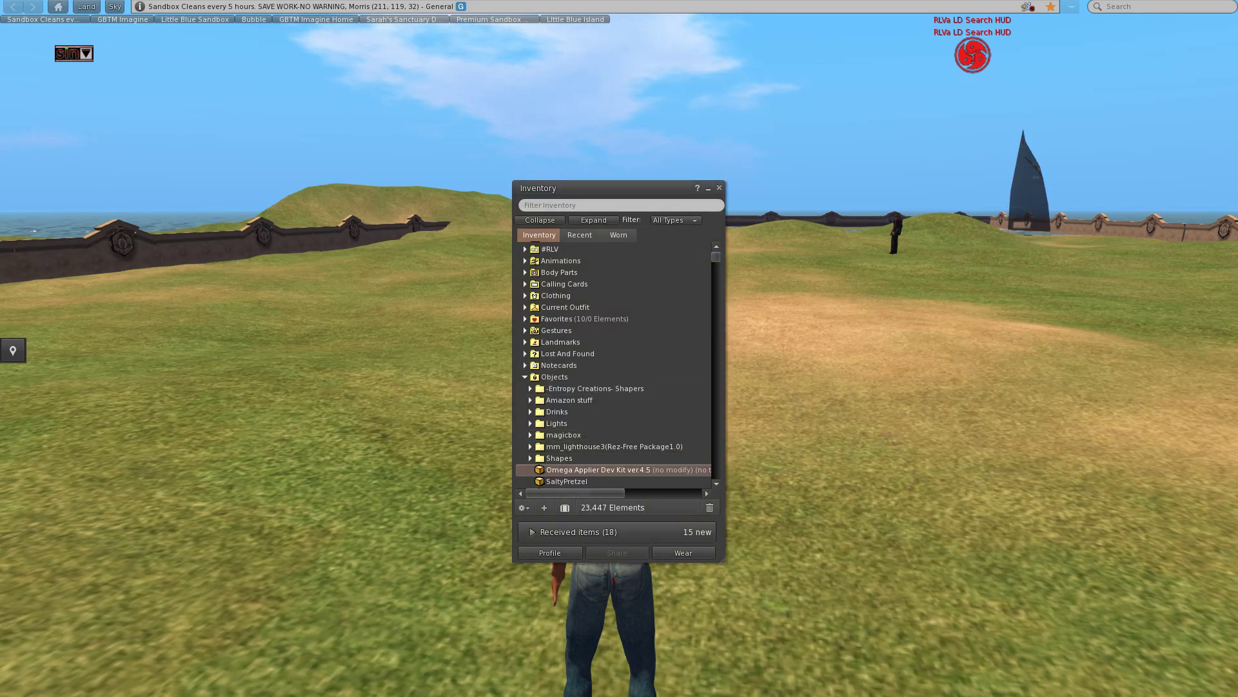
Open the Build menu's Upload submenu to start a mesh upload.
{"action": "left_click", "coordinate": [124, 2]}
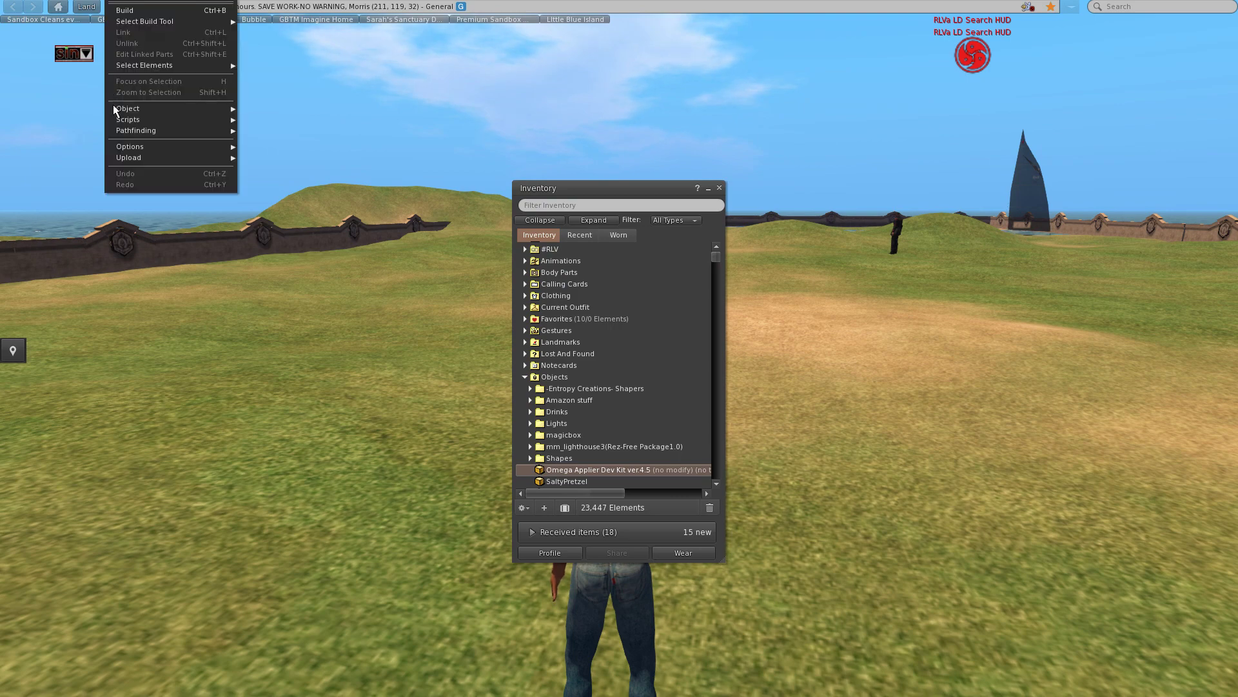
{"action": "mouse_move", "coordinate": [128, 160]}
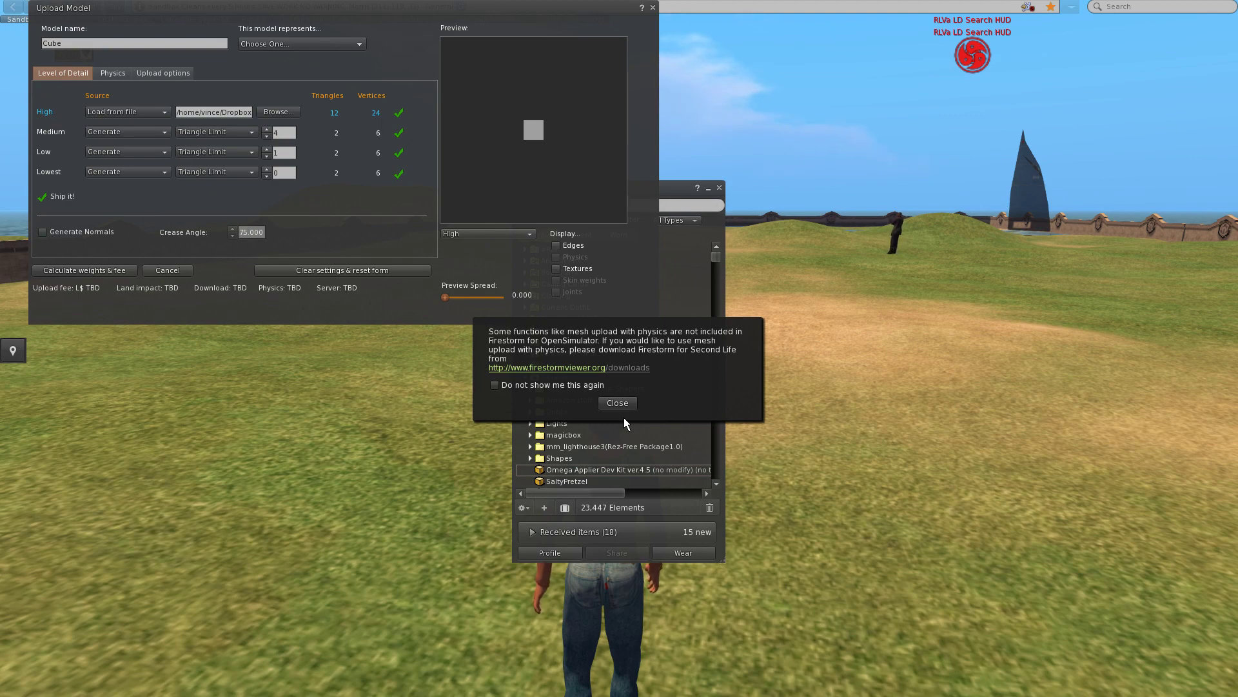
Close the OpenSimulator physics notice and drag the Inventory window to the right.
{"action": "left_click", "coordinate": [624, 416]}
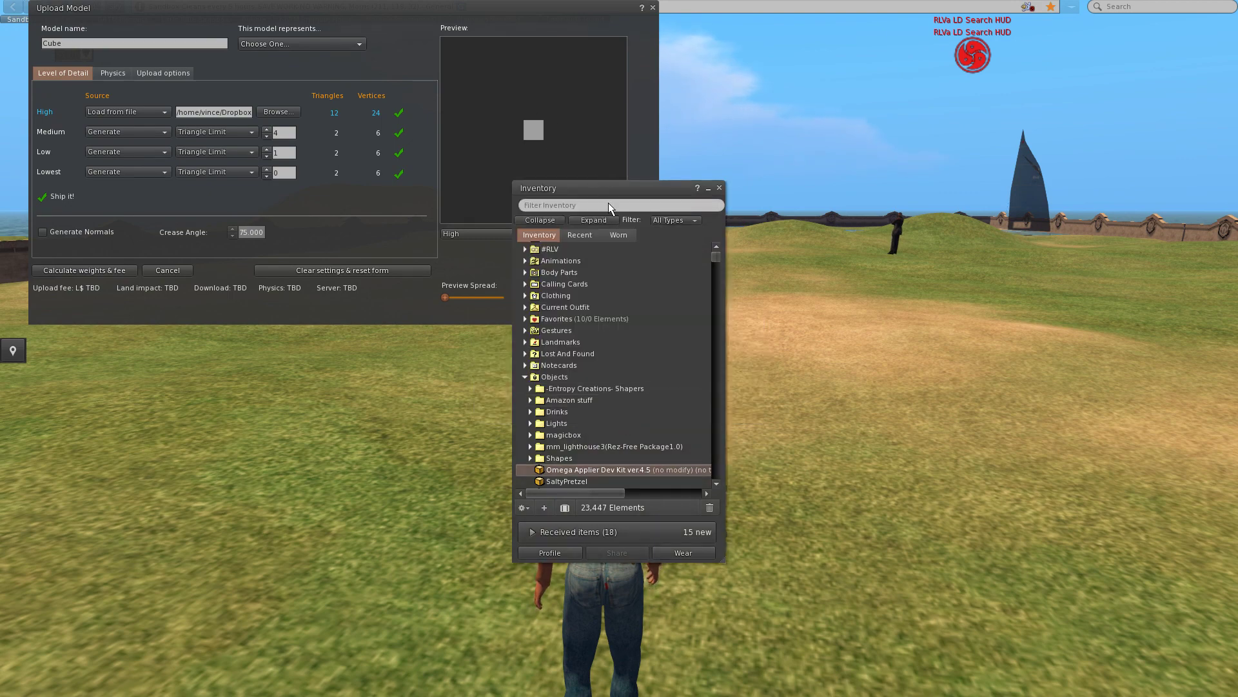
{"action": "left_click_drag", "start_coordinate": [608, 204], "coordinate": [790, 183]}
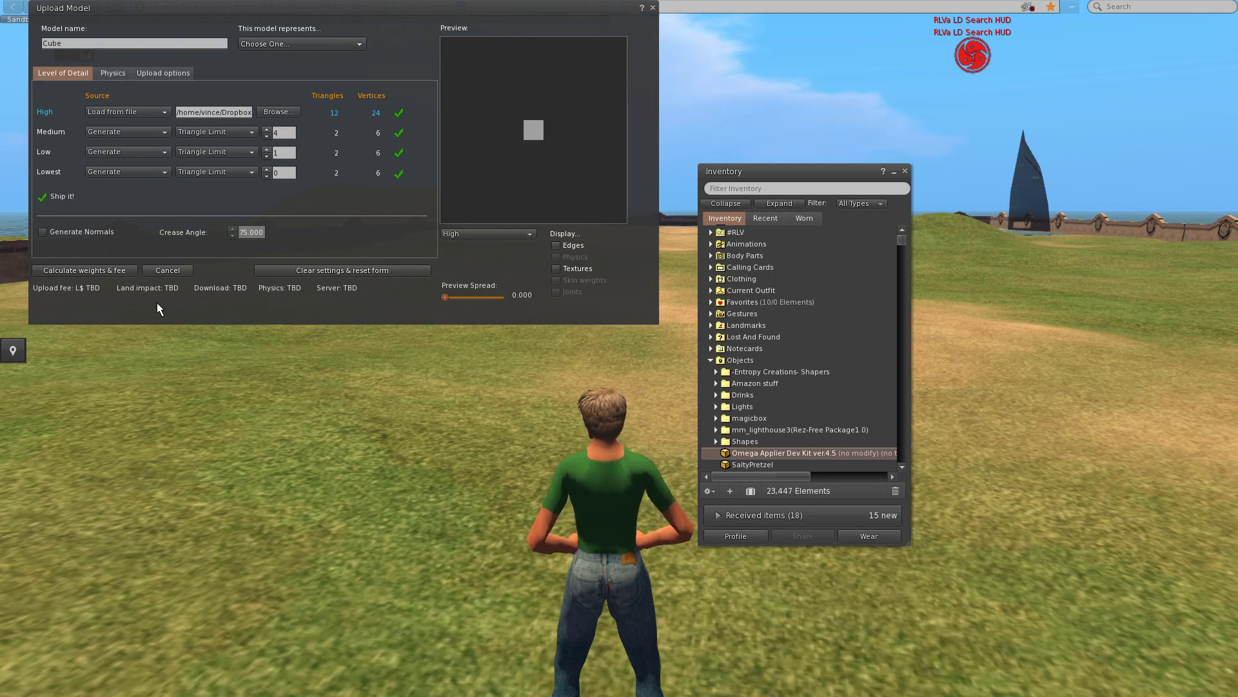
Calculate weights and fee (L$11) and set the model to represent 'Smaller, non-moving etc'.
{"action": "left_click", "coordinate": [117, 281]}
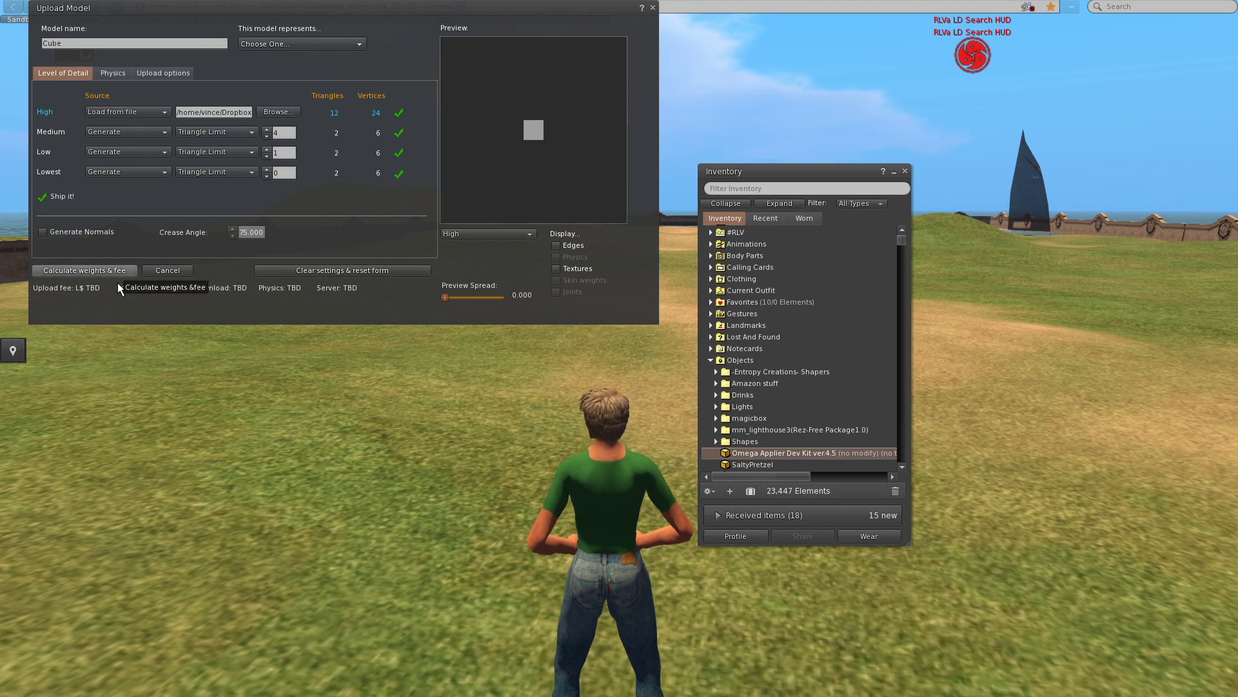
{"action": "left_click", "coordinate": [303, 47]}
{"action": "left_click", "coordinate": [284, 116]}
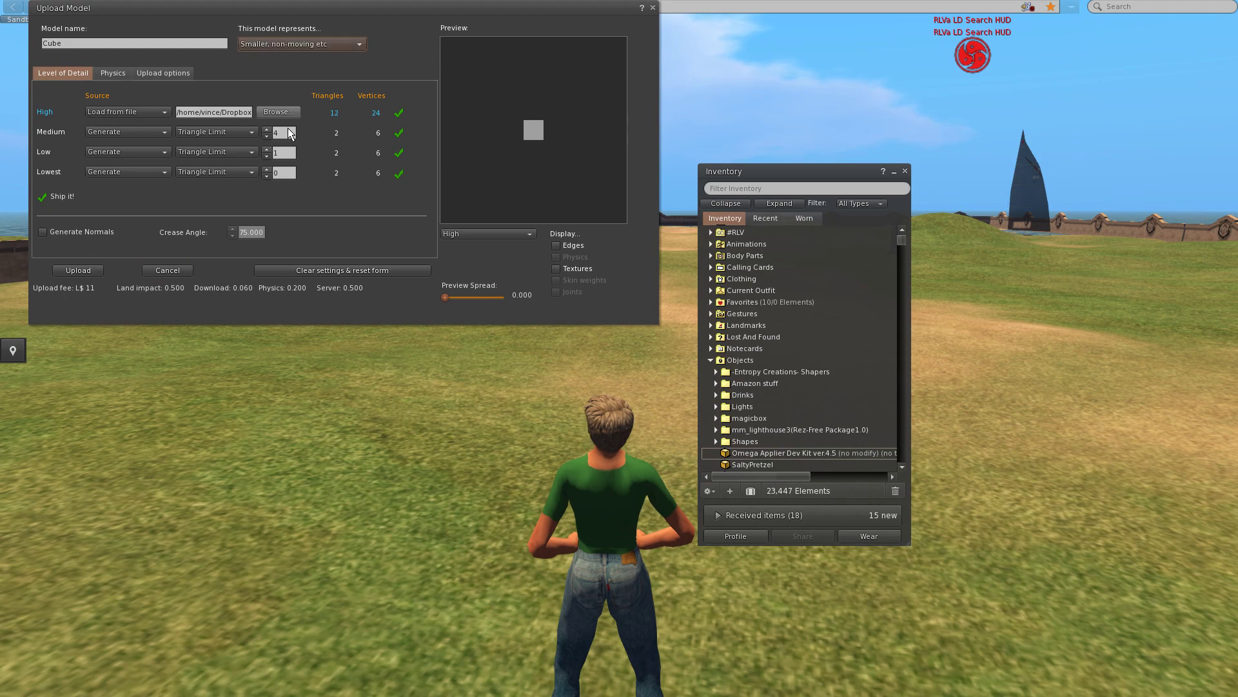